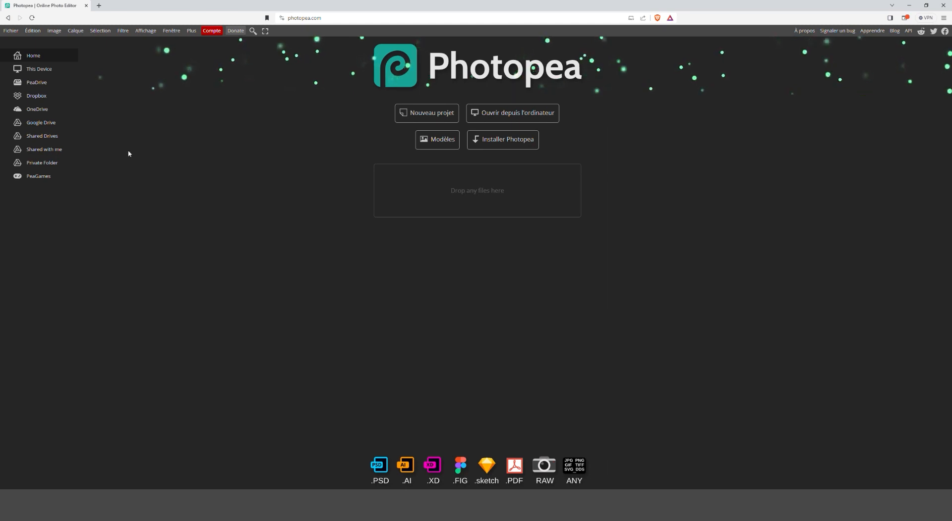
# Step: Open the photo file DSC00874.psd from the computer
pyautogui.click(14, 32)
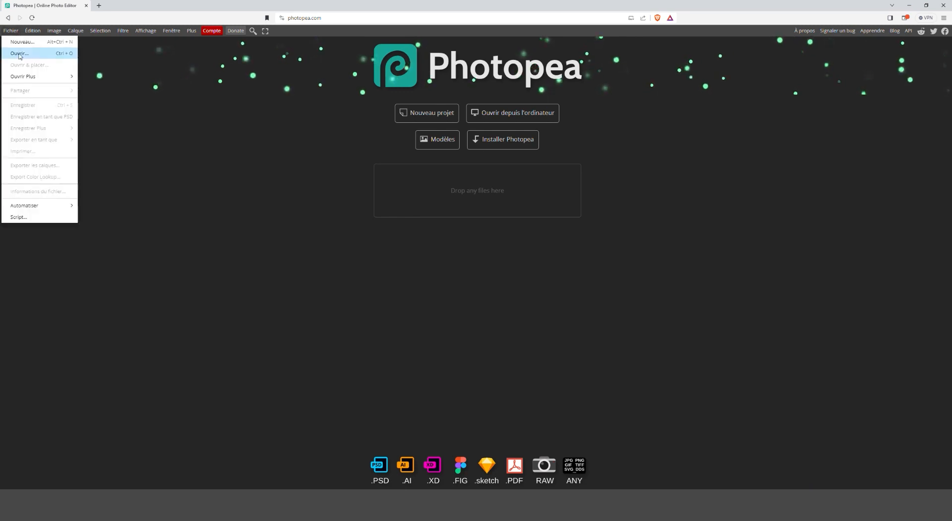
pyautogui.click(21, 54)
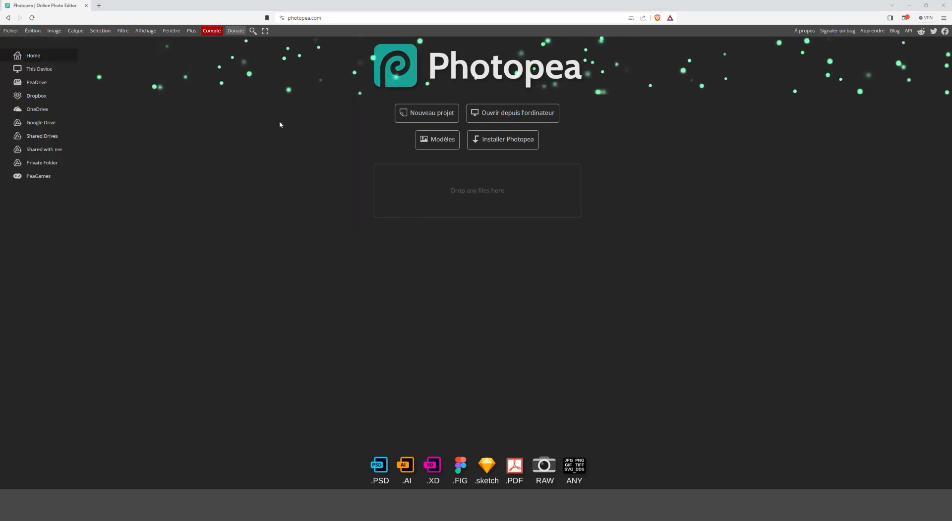
pyautogui.click(384, 265)
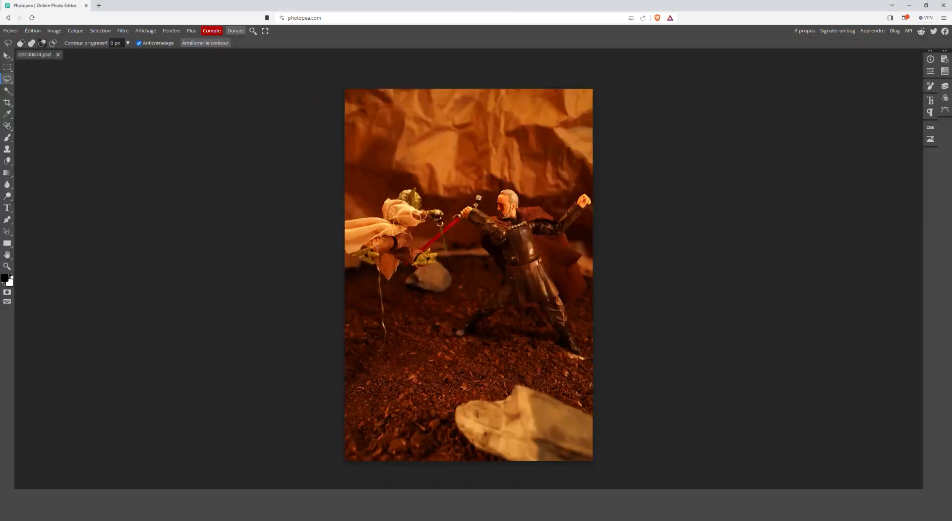
# Step: Draw a tight lasso selection around the support wire hanging below the small green figure, from its foot down to the soil
pyautogui.scroll(5, 378, 244)
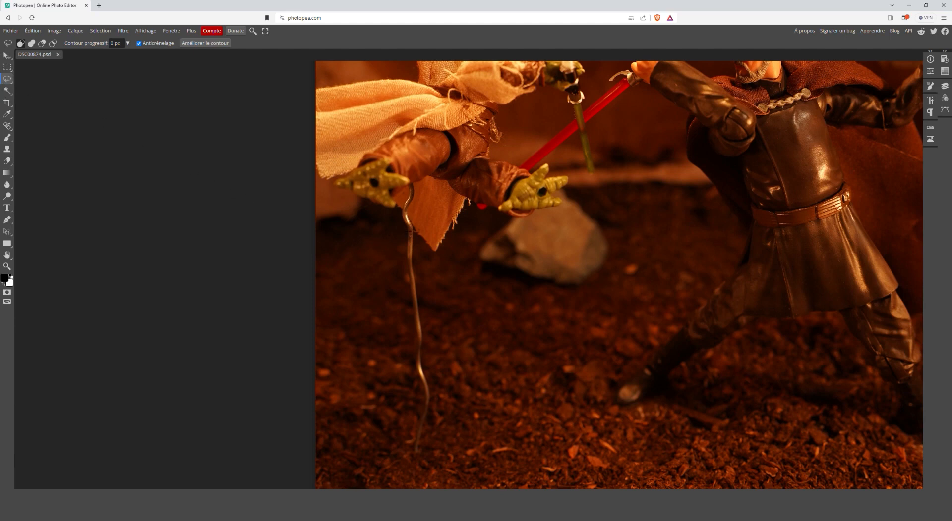
pyautogui.moveTo(401, 225)
pyautogui.mouseDown()
pyautogui.moveTo(419, 188)
pyautogui.moveTo(422, 232)
pyautogui.mouseUp()
pyautogui.moveTo(432, 418); pyautogui.dragTo(420, 449)
pyautogui.moveTo(418, 343); pyautogui.dragTo(411, 184)
# Step: Fill the wire selection with Contenu pris en compte in Normal mode at 100% opacity, and deselect
pyautogui.click(35, 32)
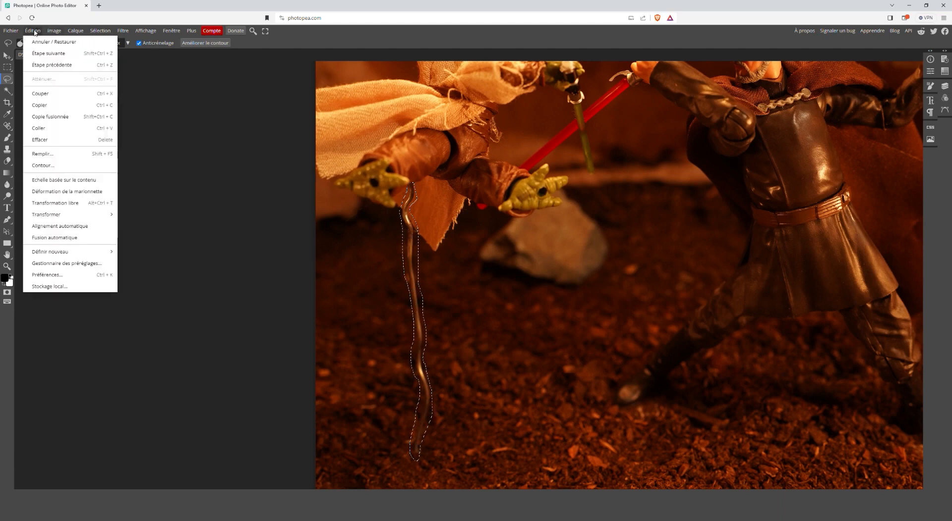
pyautogui.click(41, 154)
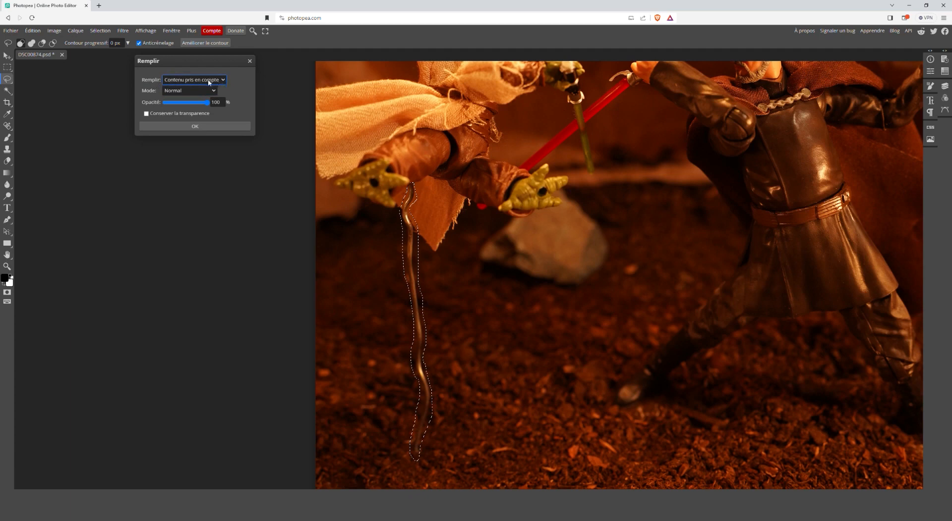
pyautogui.click(196, 129)
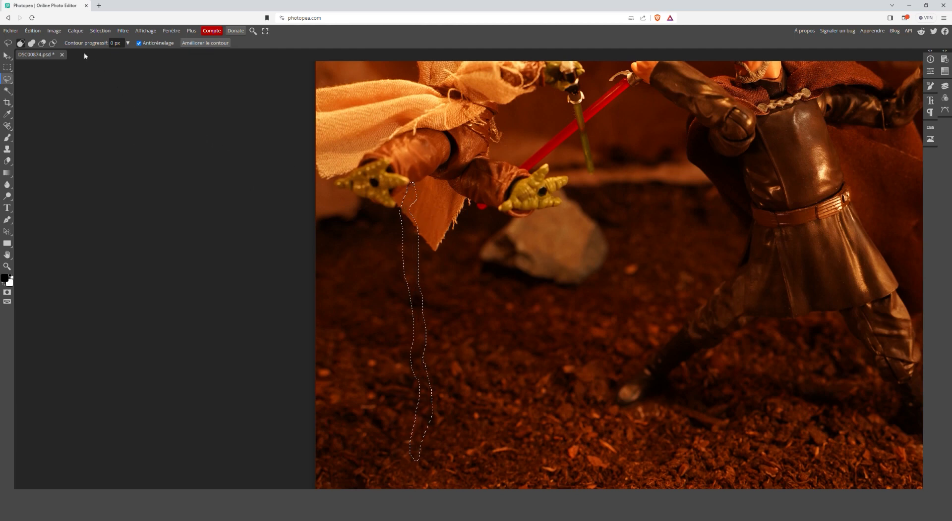
pyautogui.click(100, 31)
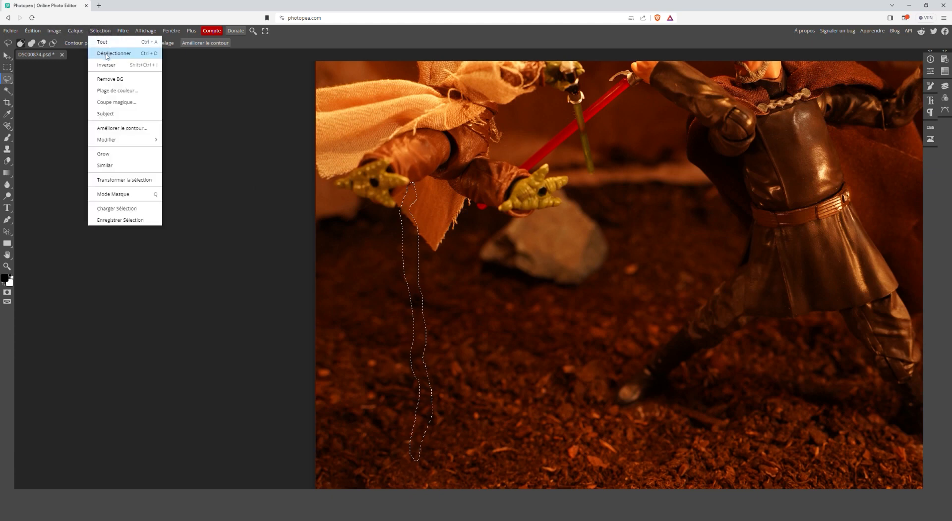
pyautogui.click(107, 54)
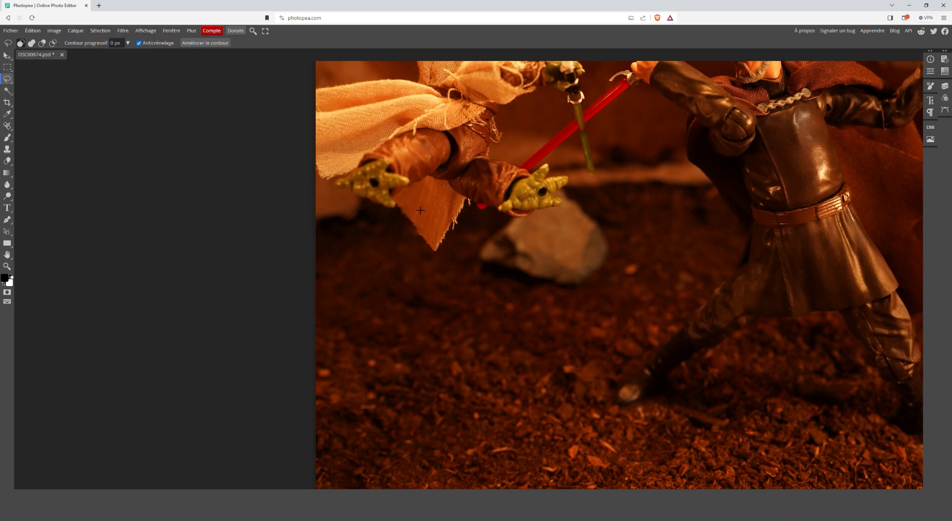
# Step: Lasso the small spot beside the green foot's tip at the cloth's upper edge and fill it with Contenu pris en compte
pyautogui.scroll(3, 416, 203)
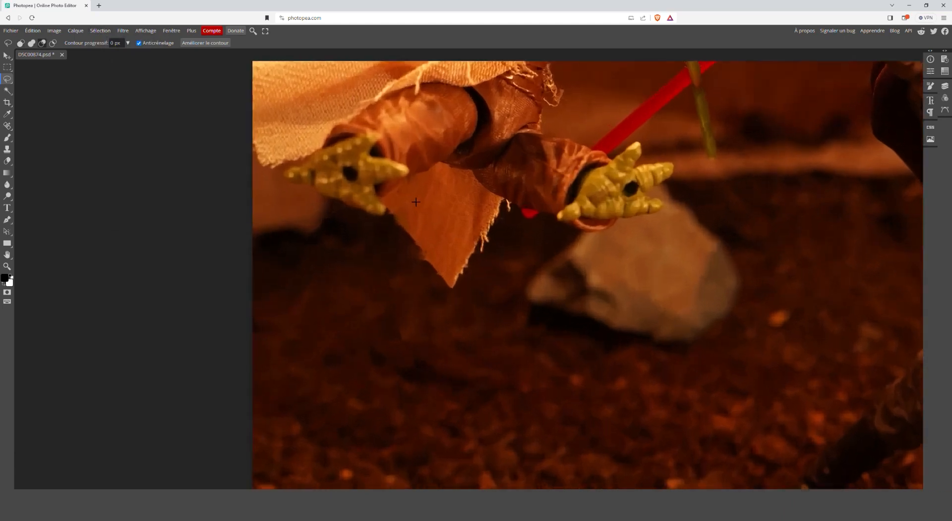
pyautogui.scroll(3, 415, 201)
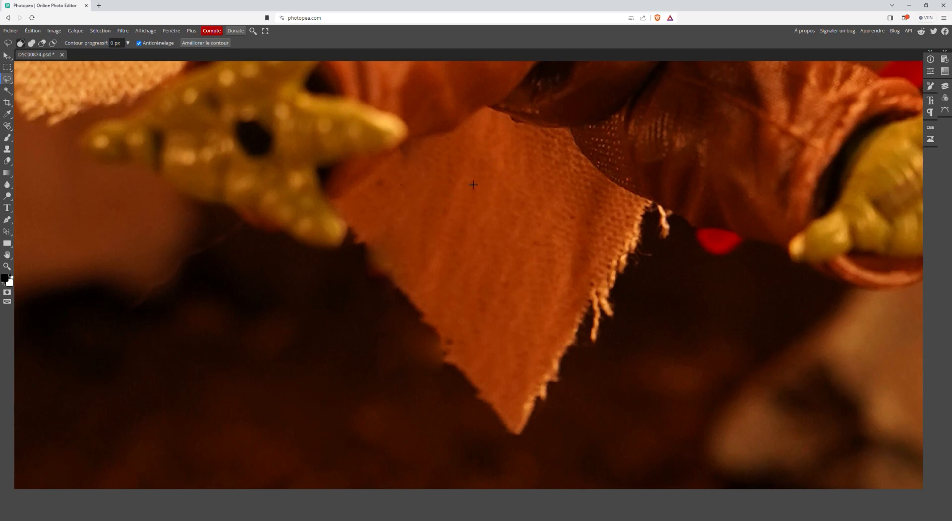
pyautogui.moveTo(398, 156)
pyautogui.mouseDown()
pyautogui.moveTo(419, 137)
pyautogui.moveTo(435, 142)
pyautogui.moveTo(429, 154)
pyautogui.moveTo(398, 159)
pyautogui.mouseUp()
pyautogui.hotkey('shift', '5')
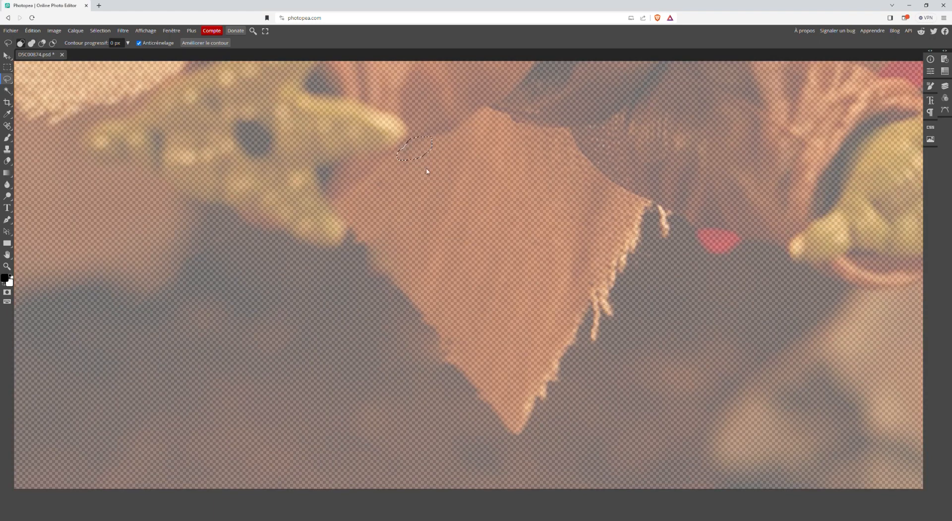
pyautogui.press('0')
pyautogui.press('shift')
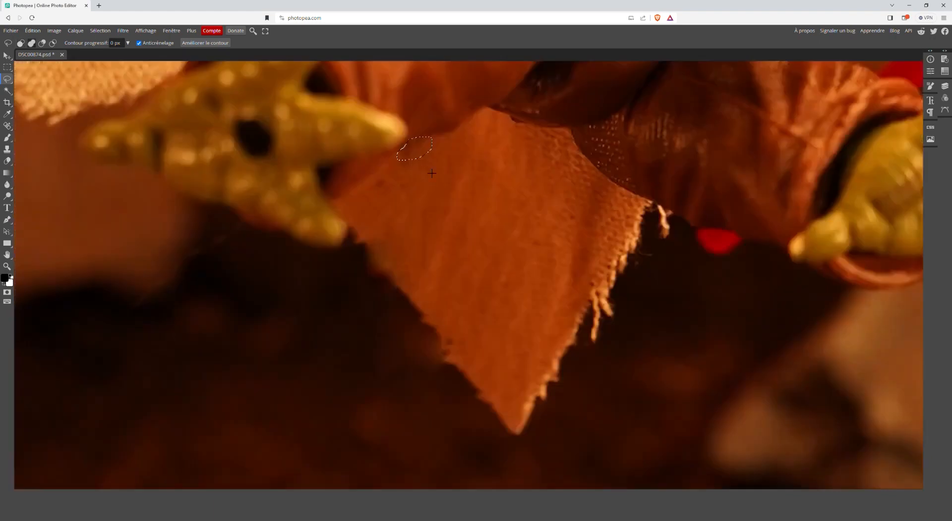
pyautogui.hotkey('shift', 'F5')
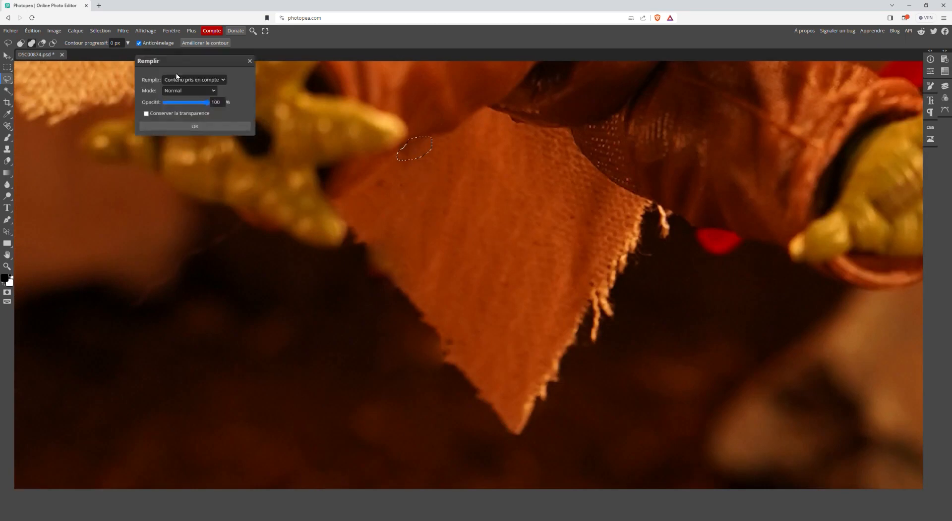
pyautogui.click(198, 126)
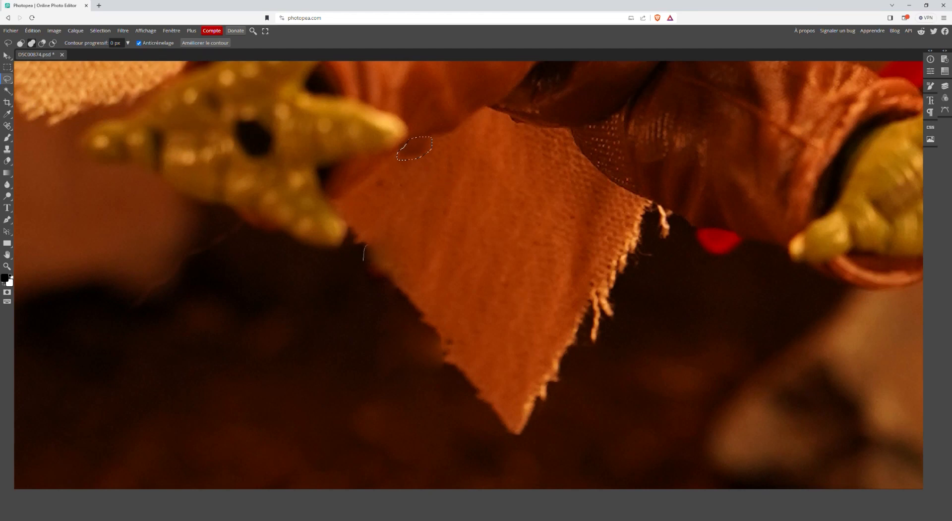
# Step: Lasso the leftover blemish on the left edge of the hanging cloth and fill it with Contenu pris en compte
pyautogui.moveTo(363, 260)
pyautogui.mouseDown()
pyautogui.moveTo(396, 279)
pyautogui.moveTo(400, 261)
pyautogui.moveTo(368, 258)
pyautogui.mouseUp()
pyautogui.hotkey('shift', 'F5')
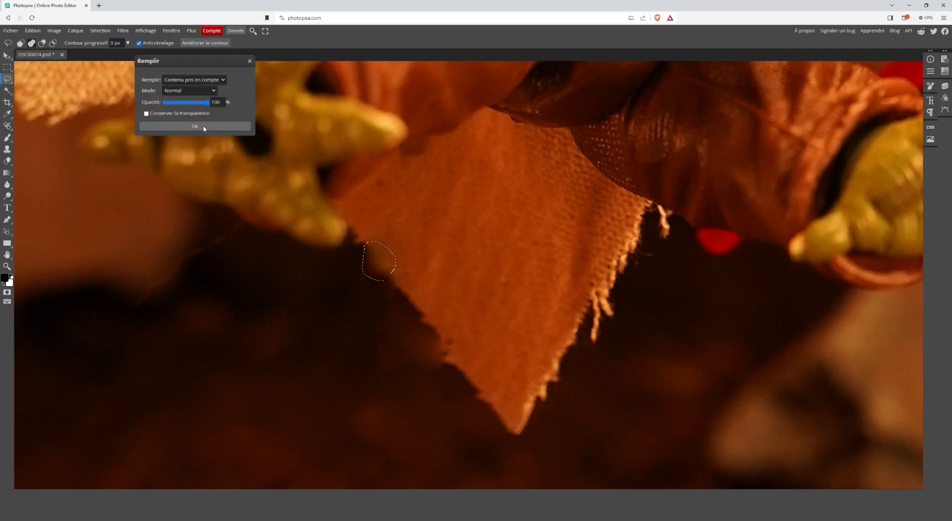
pyautogui.click(204, 128)
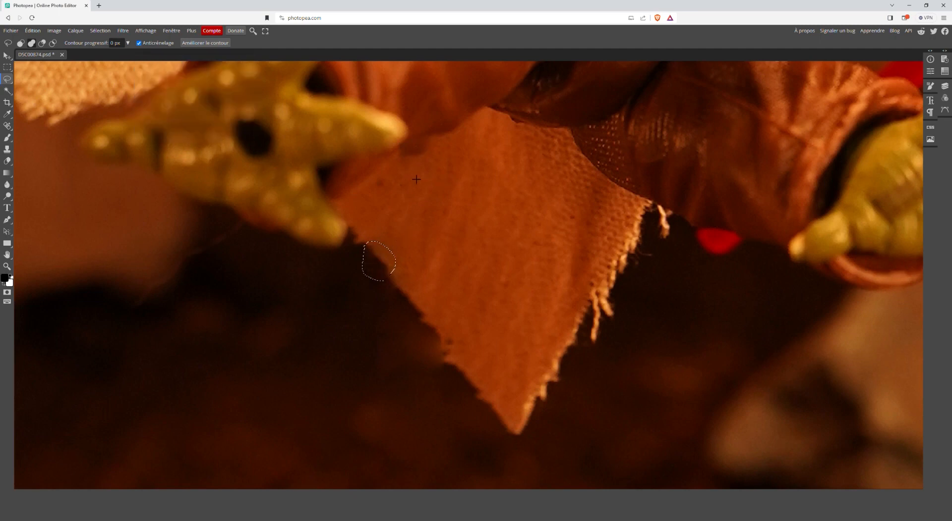
# Step: Retouch the area beside the foot's tip once more with a lassoed content-aware fill, and deselect
pyautogui.moveTo(399, 156)
pyautogui.mouseDown()
pyautogui.moveTo(435, 145)
pyautogui.moveTo(430, 163)
pyautogui.moveTo(404, 164)
pyautogui.mouseUp()
pyautogui.hotkey('shift', 'F5')
pyautogui.press('Return')
pyautogui.click(409, 197)
pyautogui.scroll(-5, 426, 199)
pyautogui.scroll(-5, 425, 197)
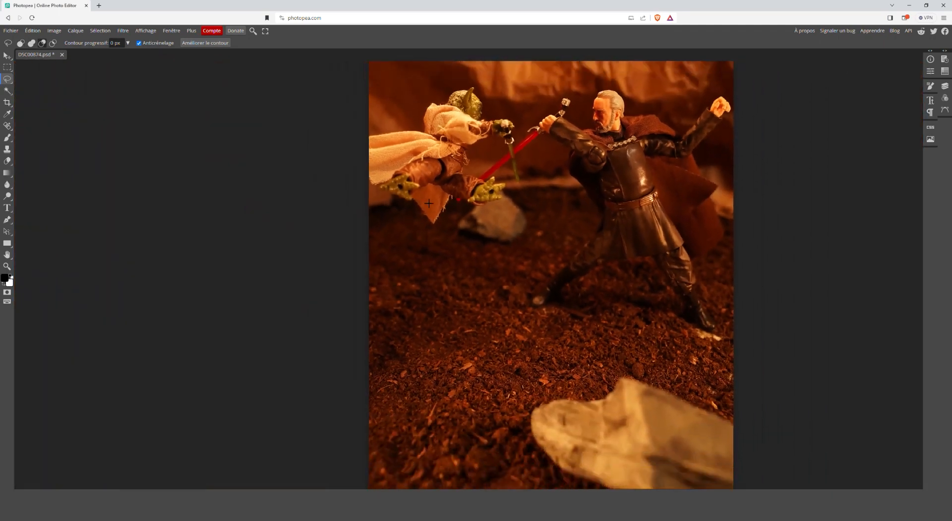
# Step: Lasso the black peg hole in the small figure's left-hand foot and remove it with a Contenu pris en compte fill
pyautogui.scroll(4, 446, 290)
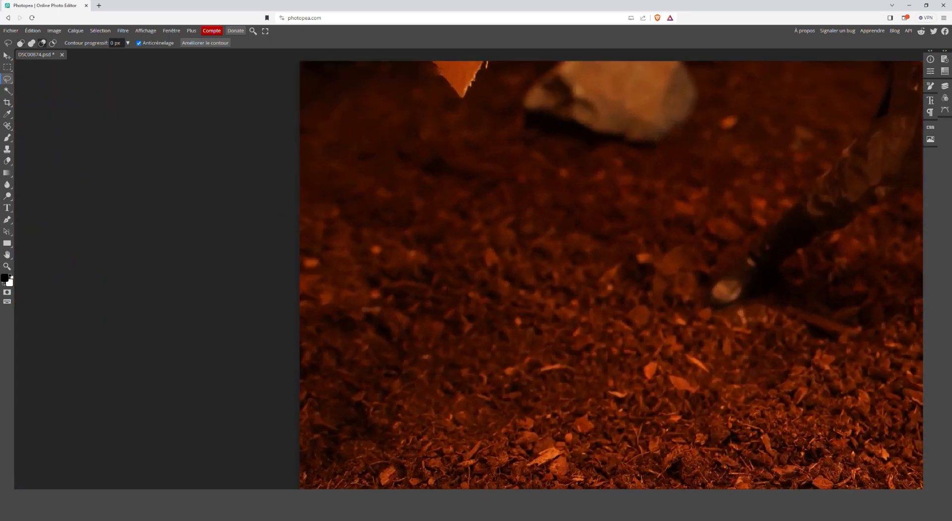
pyautogui.scroll(4, 446, 290)
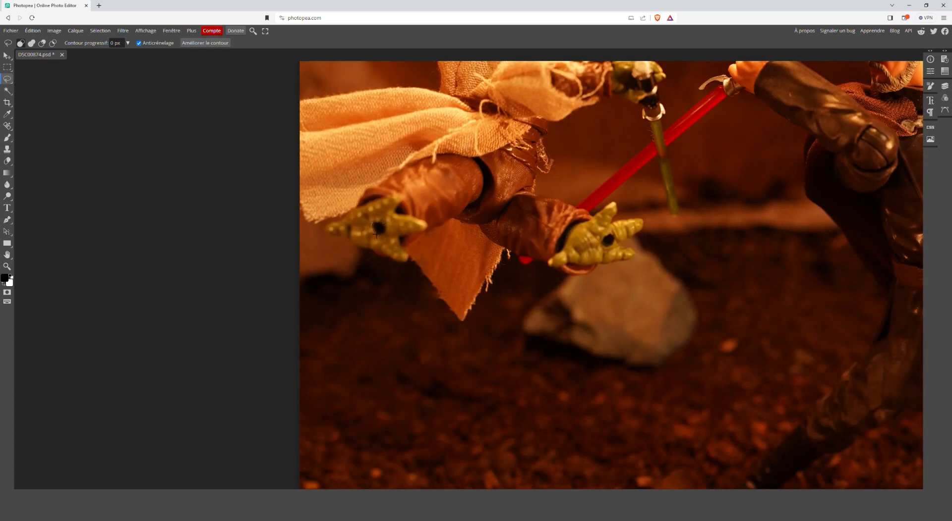
pyautogui.moveTo(376, 233)
pyautogui.mouseDown()
pyautogui.moveTo(390, 233)
pyautogui.moveTo(382, 221)
pyautogui.moveTo(373, 229)
pyautogui.mouseUp()
pyautogui.press('shift')
pyautogui.hotkey('shift', 'F5')
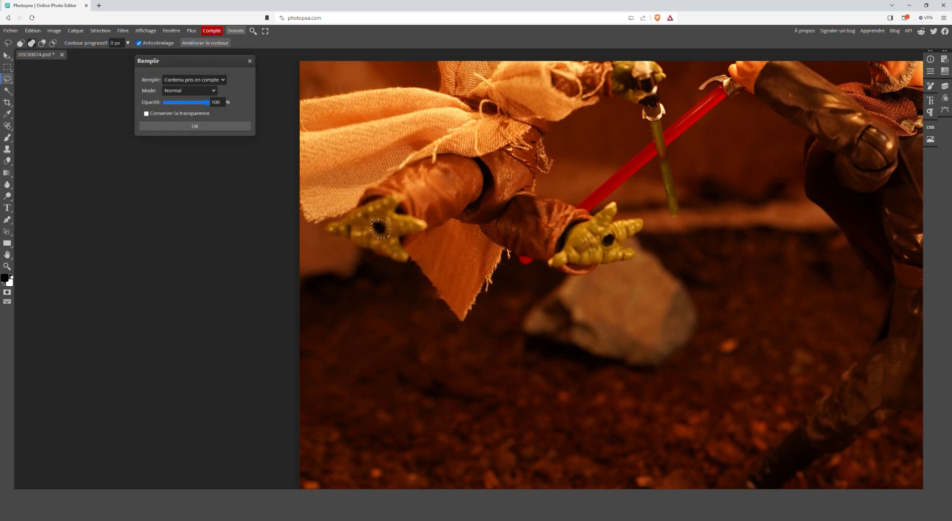
pyautogui.click(209, 129)
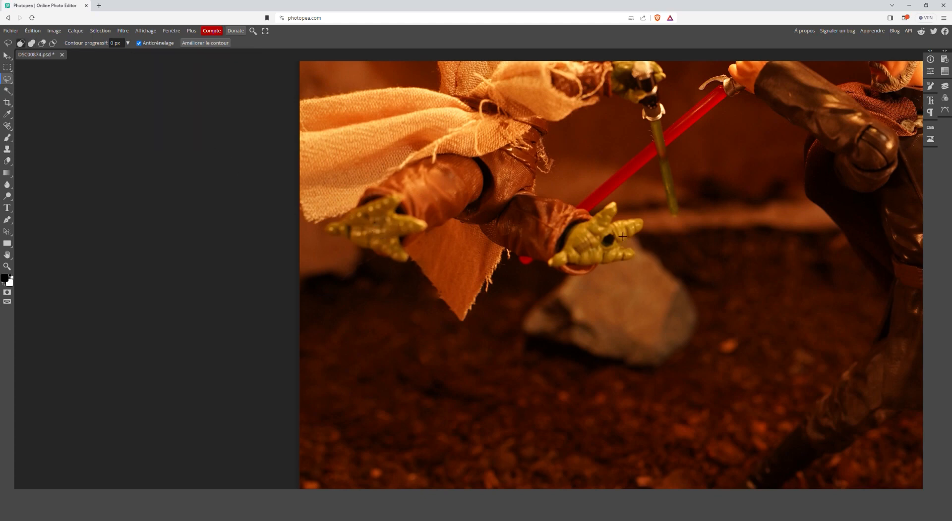
# Step: Lasso the black peg hole in the right-hand green foot, fill it with Contenu pris en compte, and deselect
pyautogui.moveTo(617, 248)
pyautogui.mouseDown()
pyautogui.moveTo(619, 235)
pyautogui.moveTo(603, 232)
pyautogui.moveTo(600, 241)
pyautogui.mouseUp()
pyautogui.press('shift')
pyautogui.hotkey('shift', 'F5')
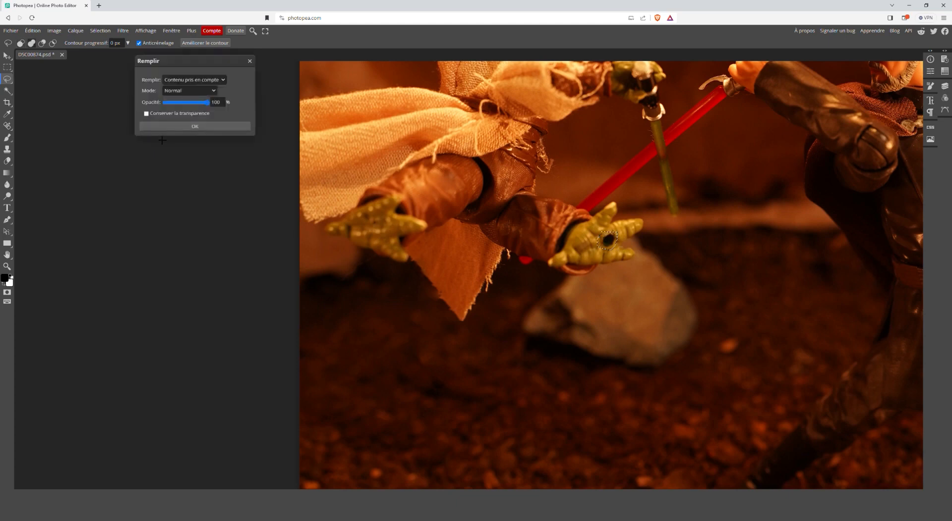
pyautogui.click(200, 127)
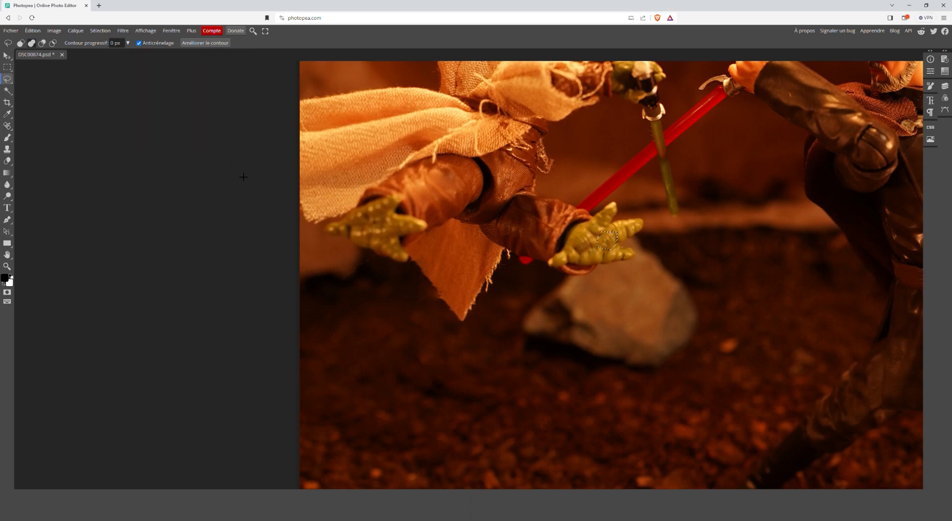
pyautogui.hotkey('ctrl', 'd')
pyautogui.press('alt')
pyautogui.scroll(-8, 524, 243)
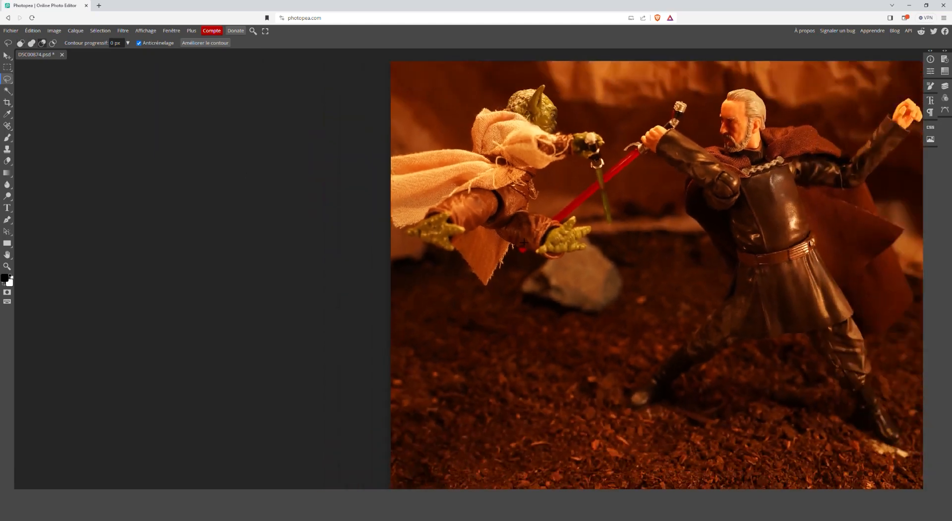
pyautogui.scroll(-3, 523, 243)
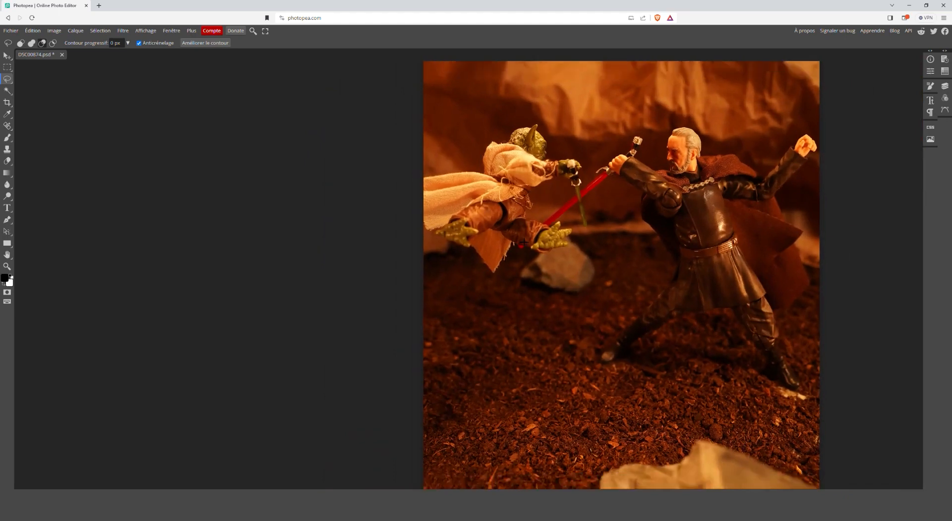
pyautogui.scroll(2, 532, 239)
pyautogui.scroll(3, 532, 239)
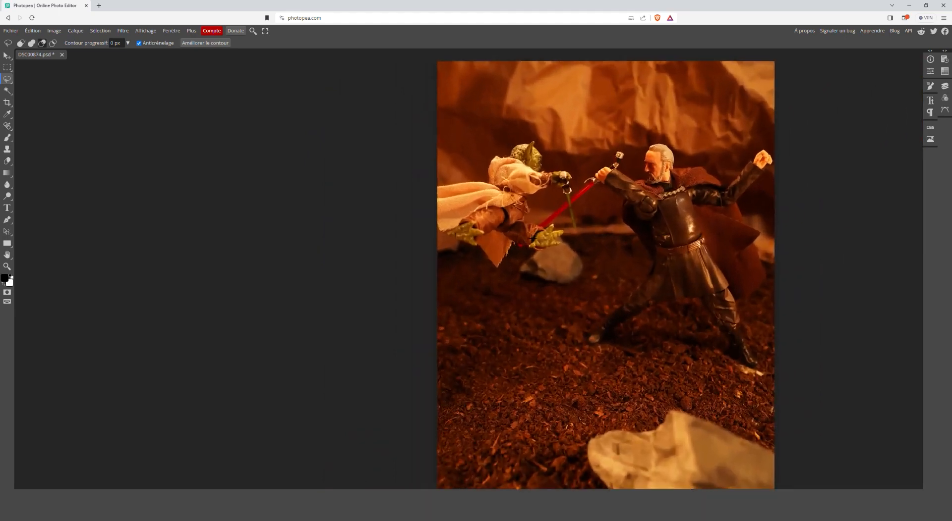